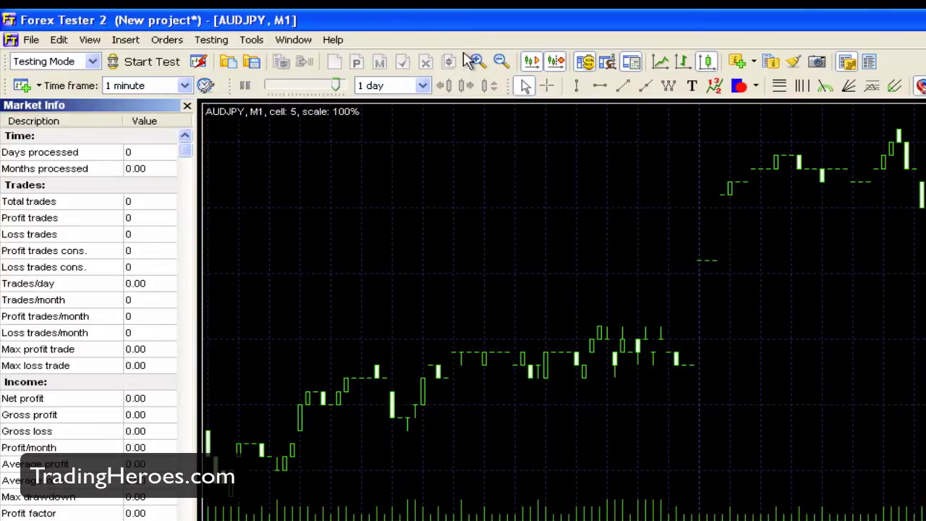
View the program's version information from the Help menu, then close it
{"action": "left_click", "coordinate": [333, 40]}
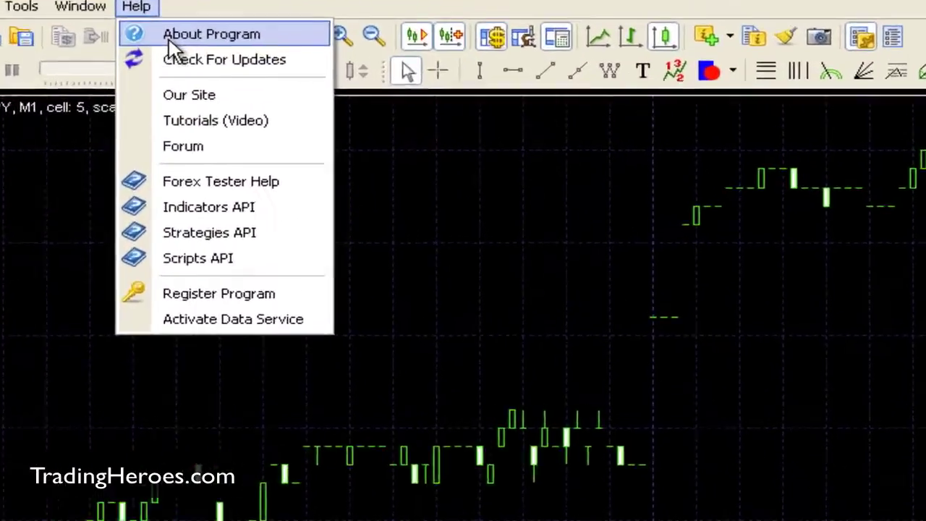
{"action": "left_click", "coordinate": [360, 64]}
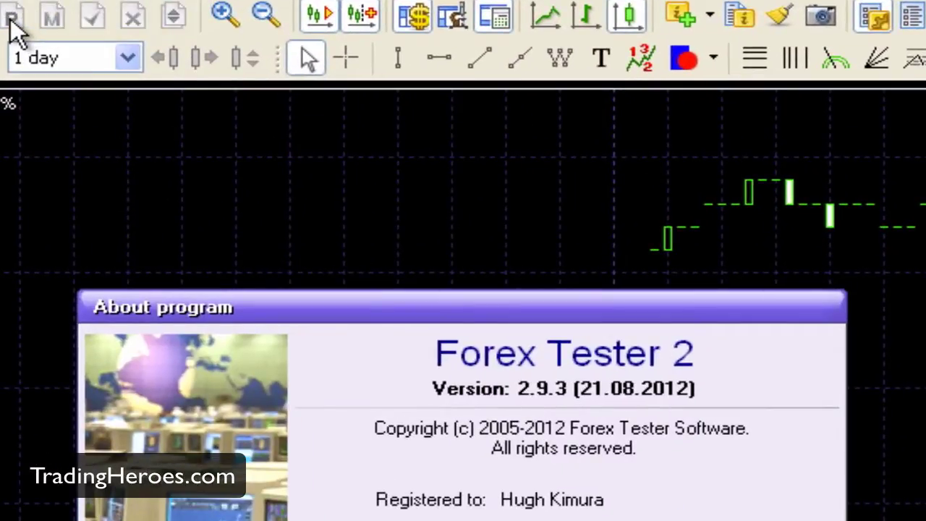
{"action": "left_click", "coordinate": [401, 508]}
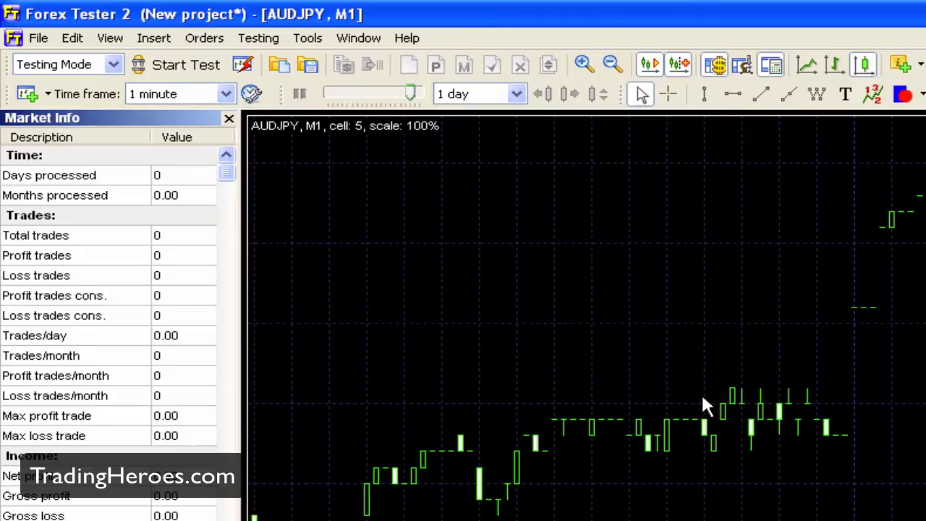
Switch the project to History Mode without saving it
{"action": "left_click", "coordinate": [113, 64]}
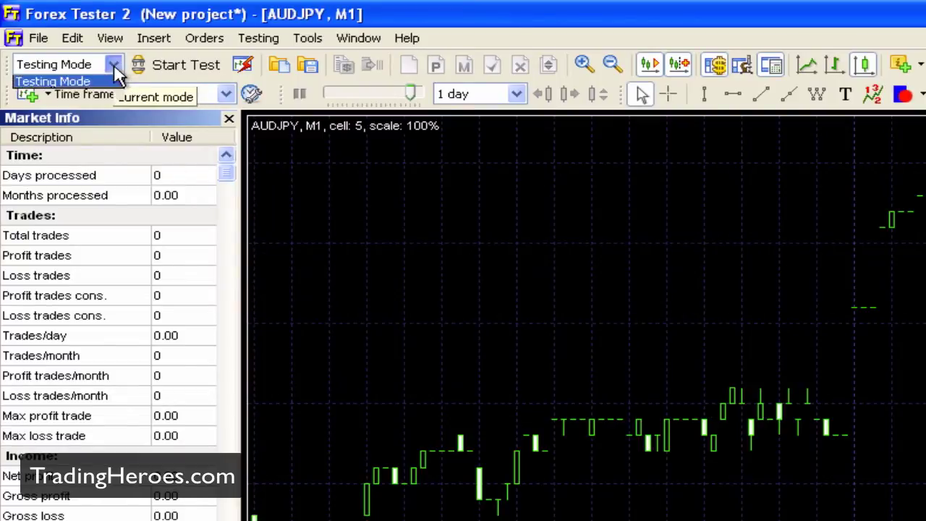
{"action": "left_click", "coordinate": [114, 84]}
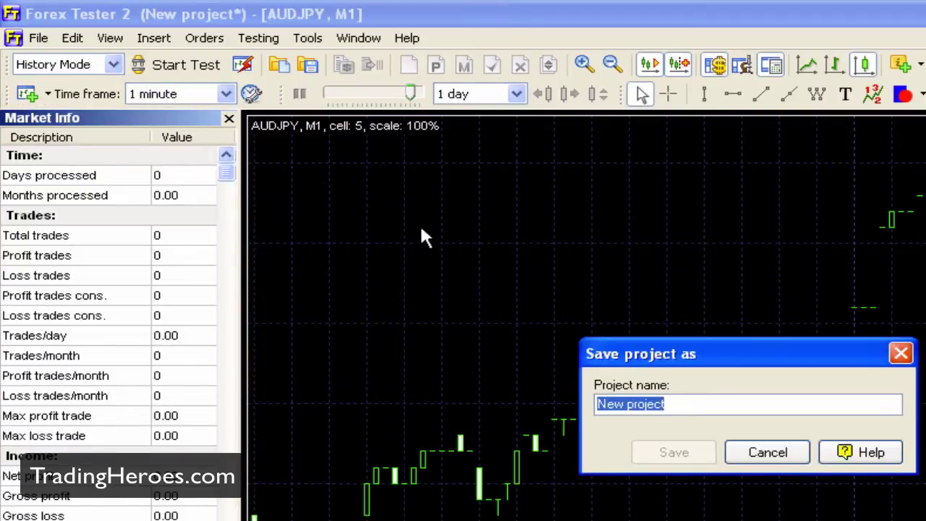
{"action": "left_click", "coordinate": [780, 453]}
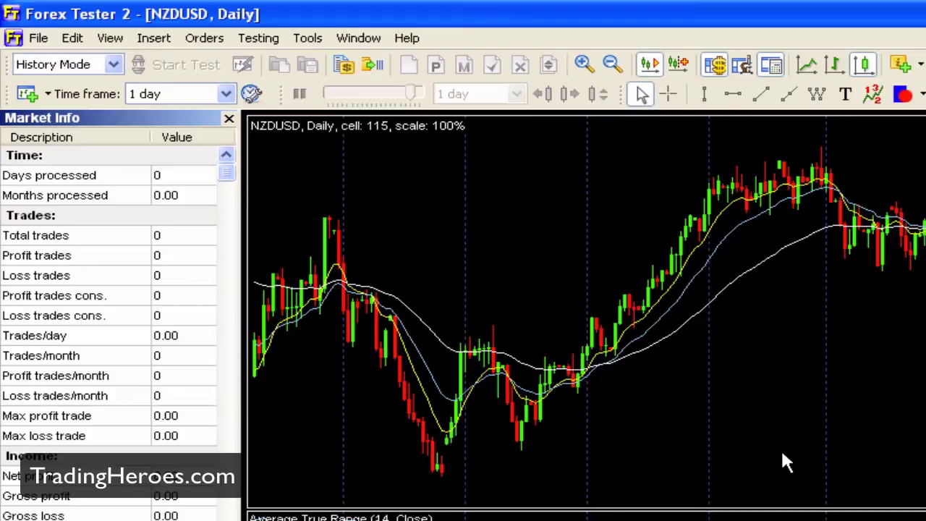
Review History test options (1-day tick package, 143 ms delay, 5000.00 USD deposit) and accept them
{"action": "left_click", "coordinate": [321, 43]}
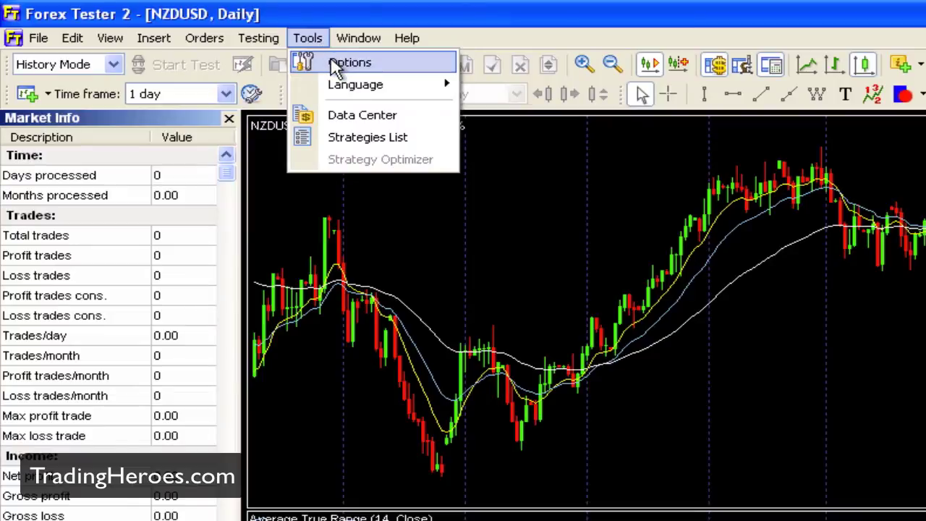
{"action": "left_click", "coordinate": [349, 63]}
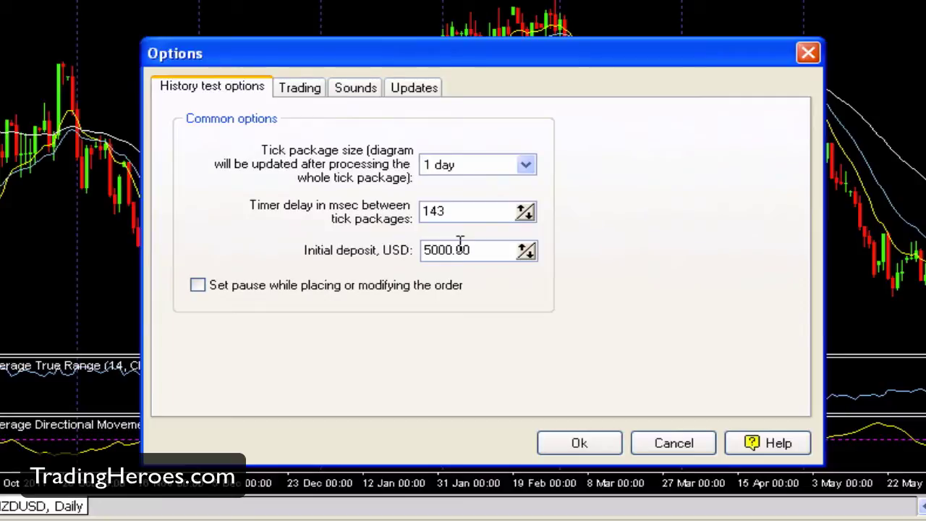
{"action": "left_click", "coordinate": [574, 441]}
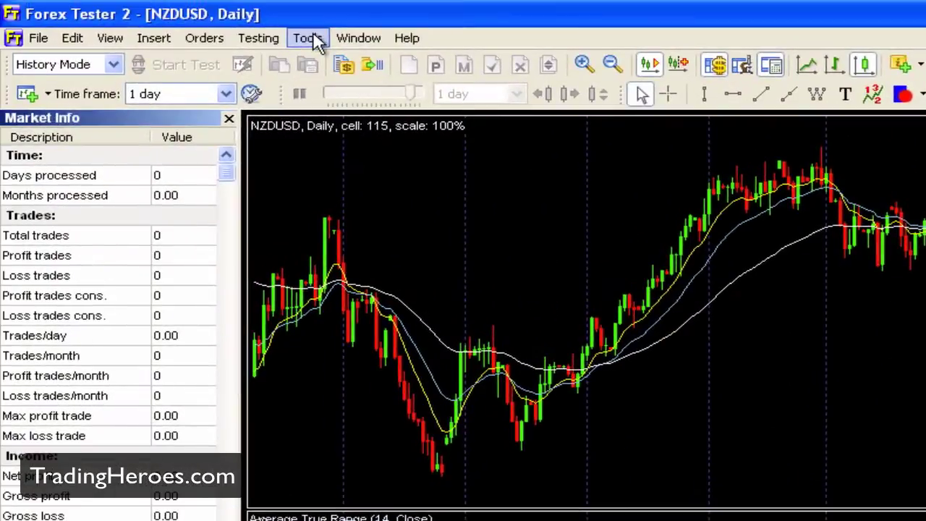
{"action": "left_click", "coordinate": [311, 38]}
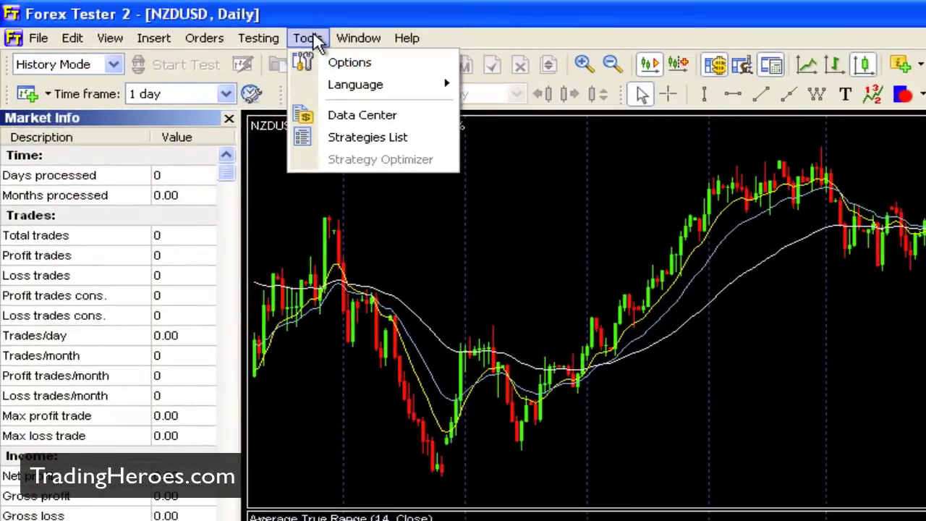
Open the Data center, move it up-left, and preview then cancel adding a new symbol
{"action": "left_click", "coordinate": [379, 117]}
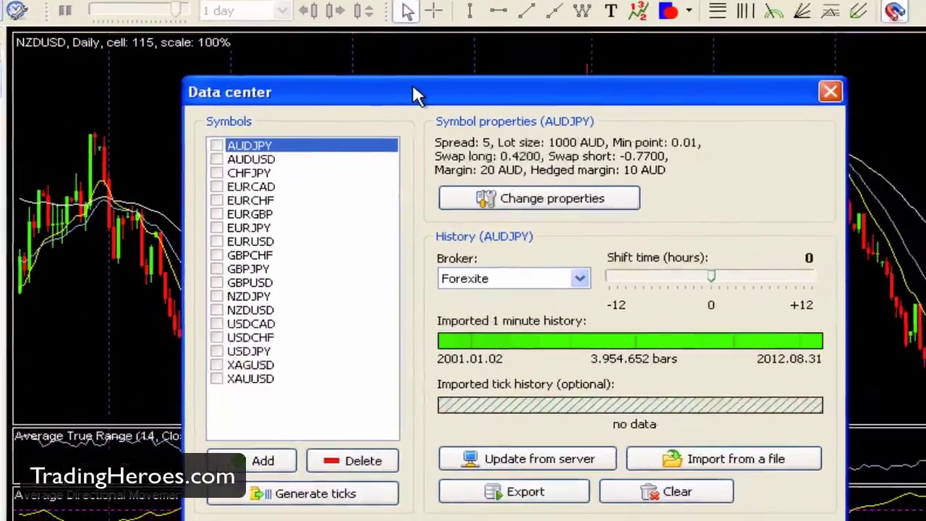
{"action": "left_click_drag", "start_coordinate": [413, 85], "coordinate": [356, 10]}
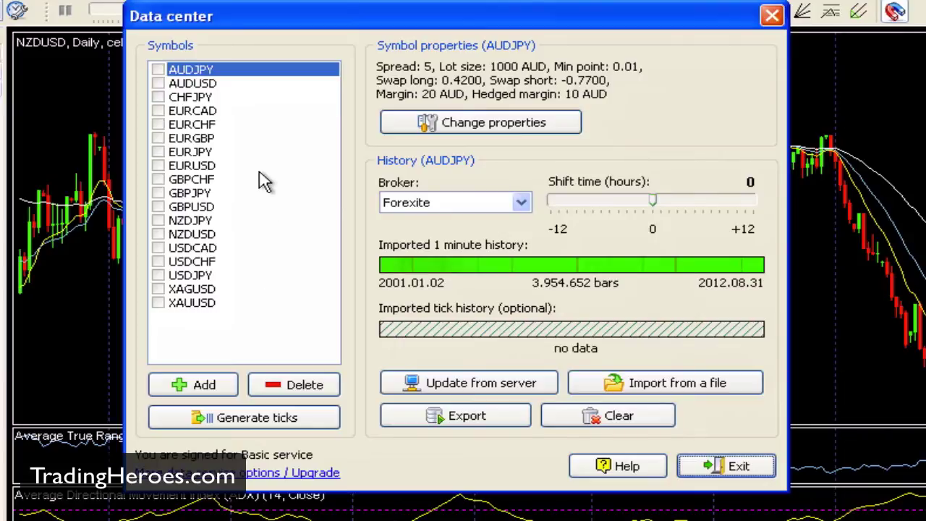
{"action": "left_click", "coordinate": [207, 384]}
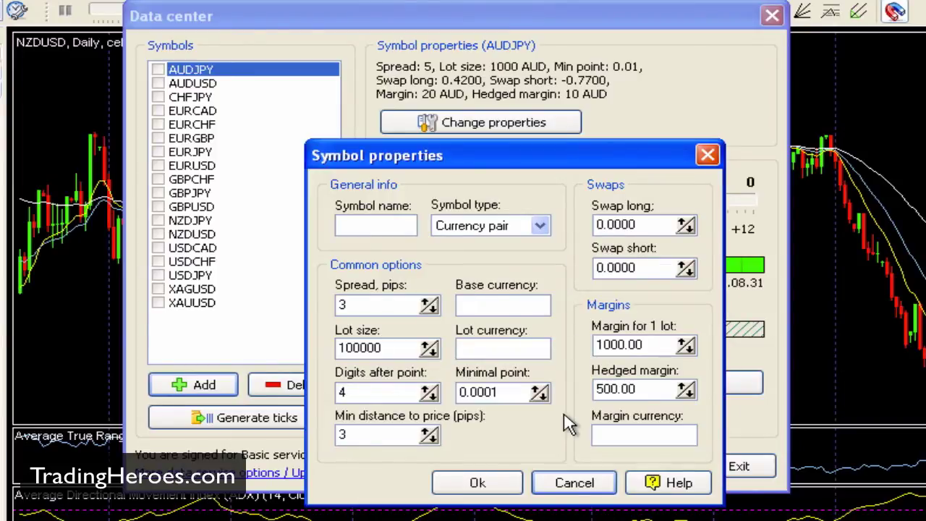
{"action": "left_click", "coordinate": [572, 483]}
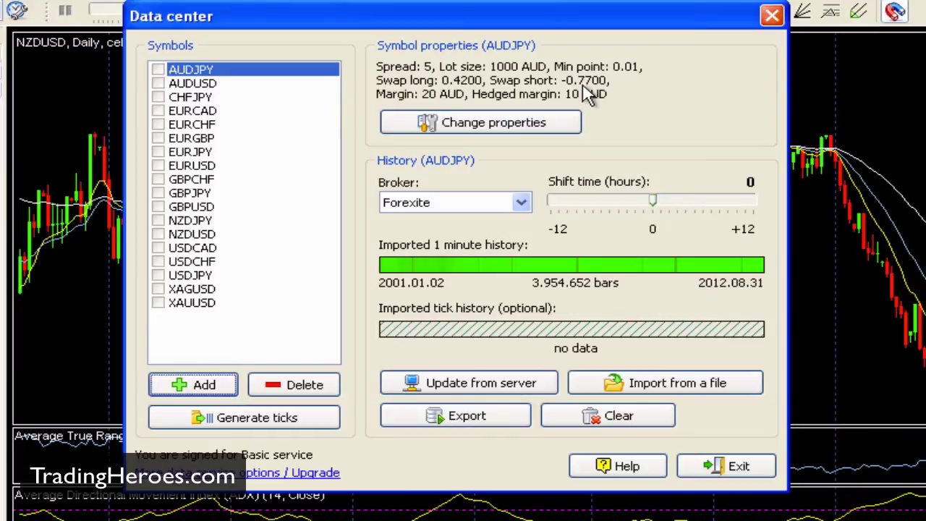
{"action": "left_click", "coordinate": [215, 113]}
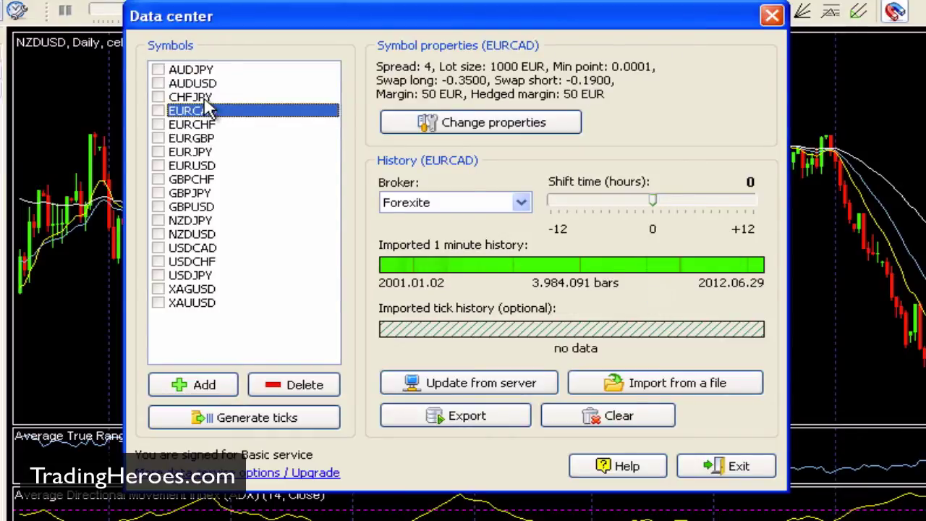
{"action": "left_click", "coordinate": [206, 100]}
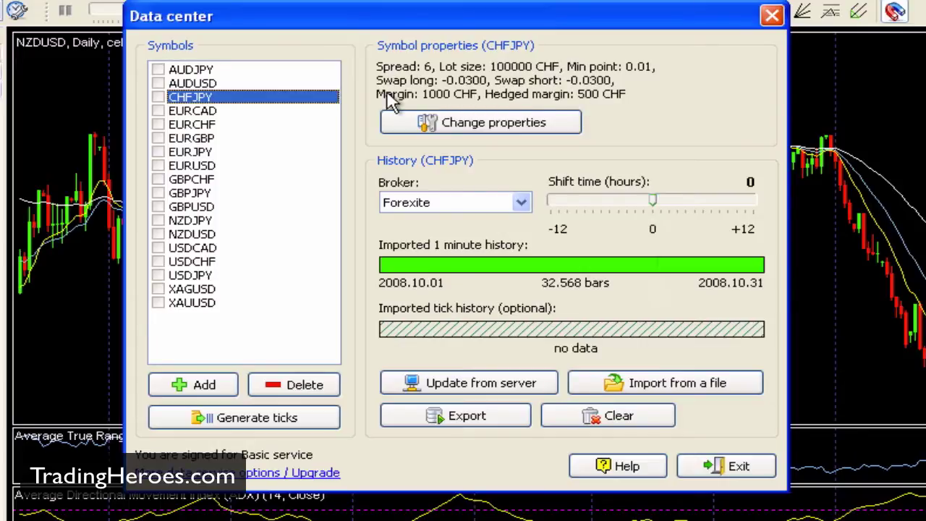
{"action": "left_click", "coordinate": [213, 73]}
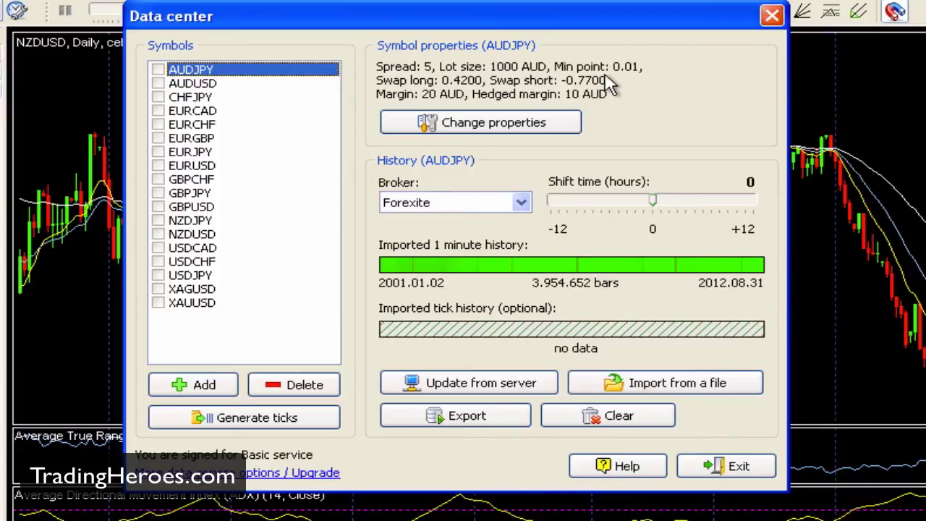
{"action": "left_click", "coordinate": [557, 128]}
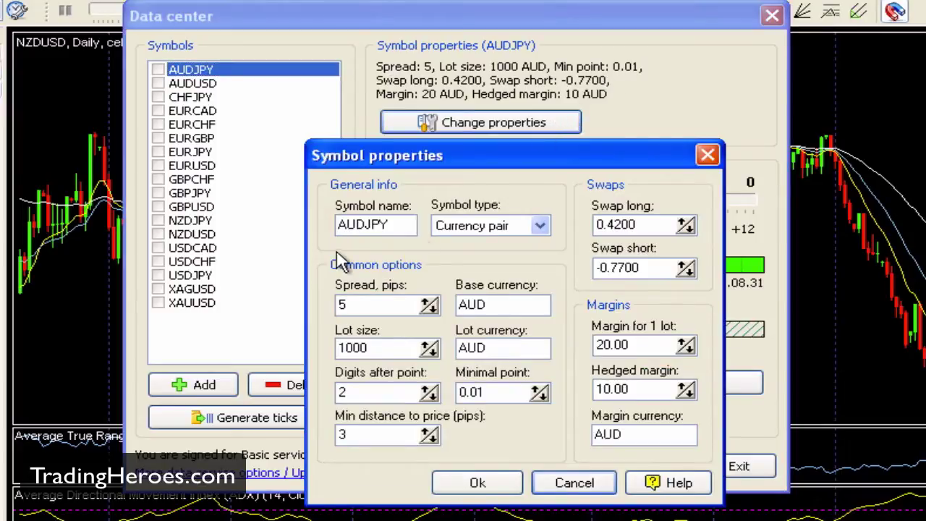
{"action": "left_click", "coordinate": [496, 483]}
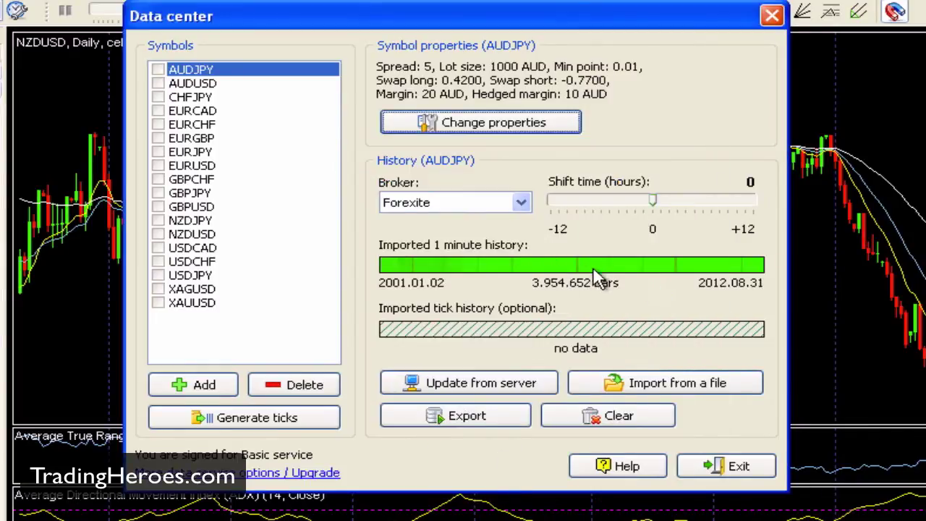
{"action": "left_click", "coordinate": [526, 206]}
{"action": "left_click", "coordinate": [527, 219]}
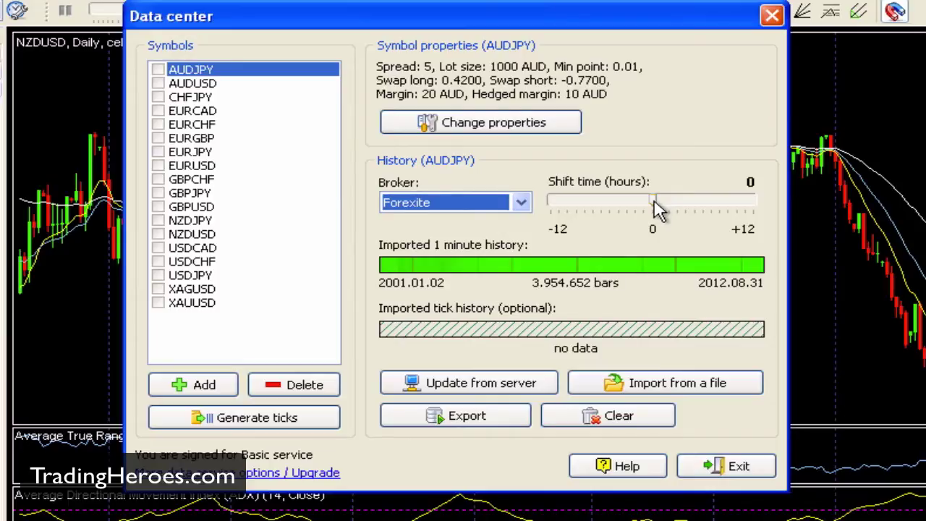
{"action": "left_click_drag", "start_coordinate": [656, 208], "coordinate": [570, 208]}
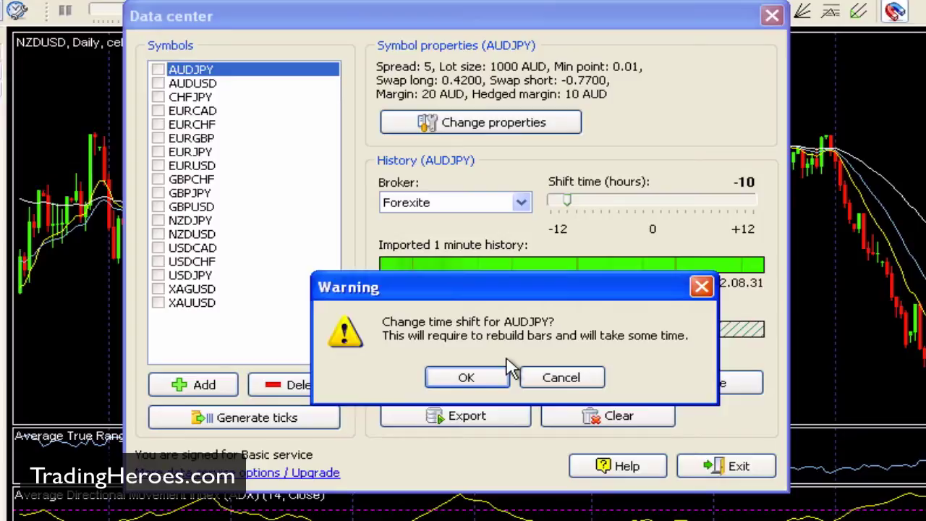
{"action": "left_click", "coordinate": [561, 384]}
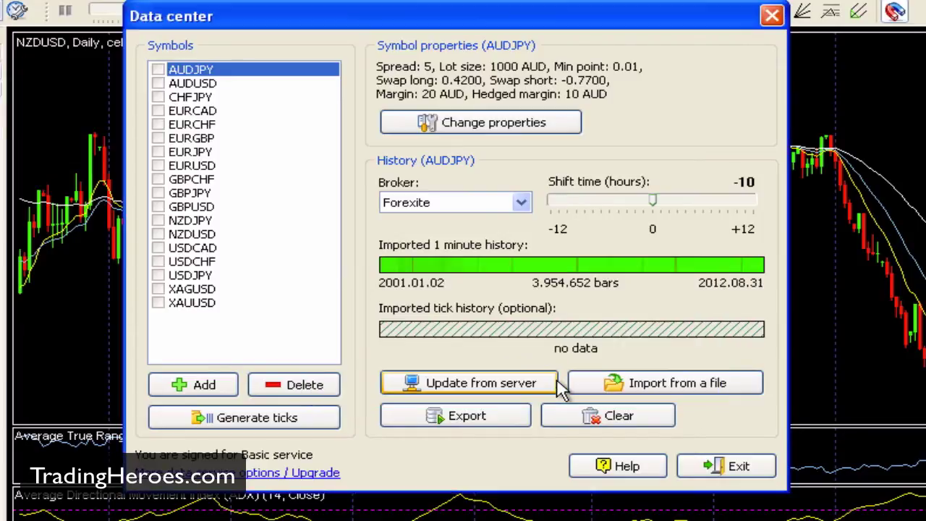
{"action": "left_click", "coordinate": [654, 201]}
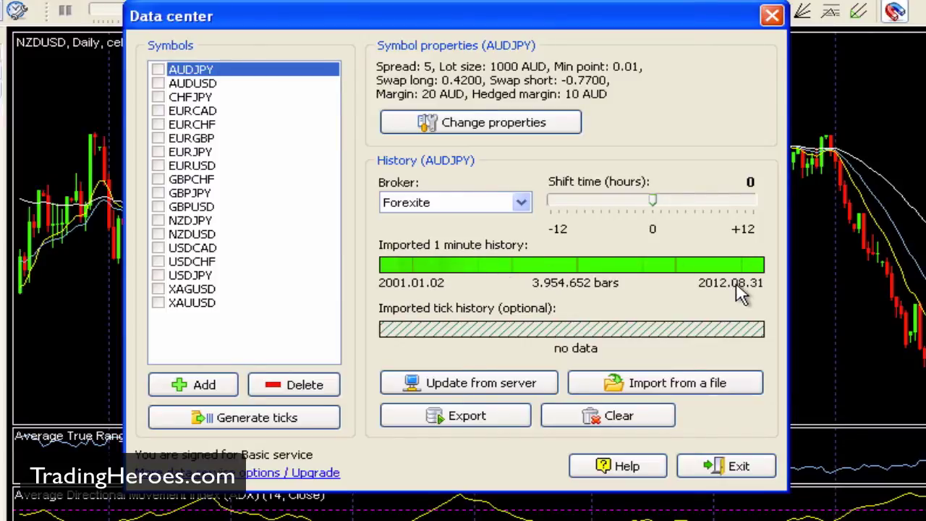
Select EURUSD to show its 3.937.475 one-minute bars from 2001.01.02 to 2012.05.31
{"action": "left_click", "coordinate": [214, 166]}
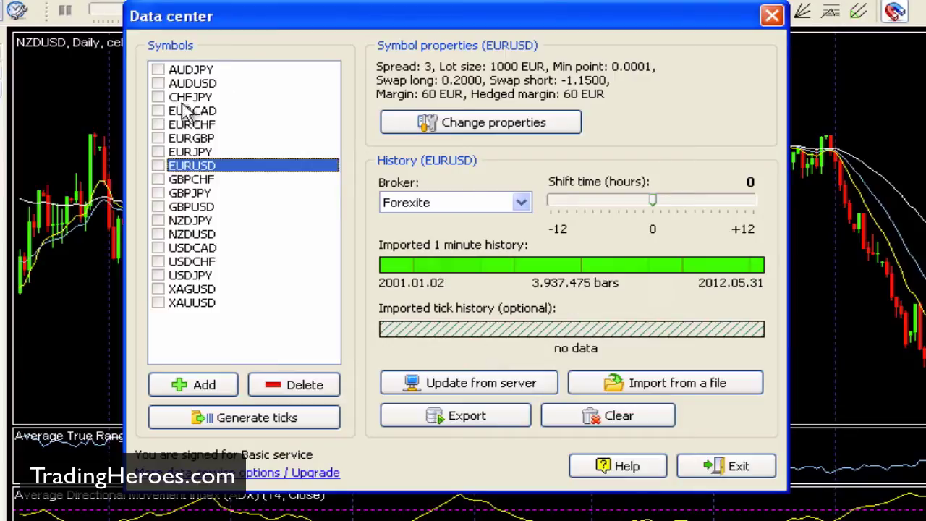
Update EURUSD history from the server to 4.030.719 one-minute bars through 2012.08.31
{"action": "left_click", "coordinate": [470, 389]}
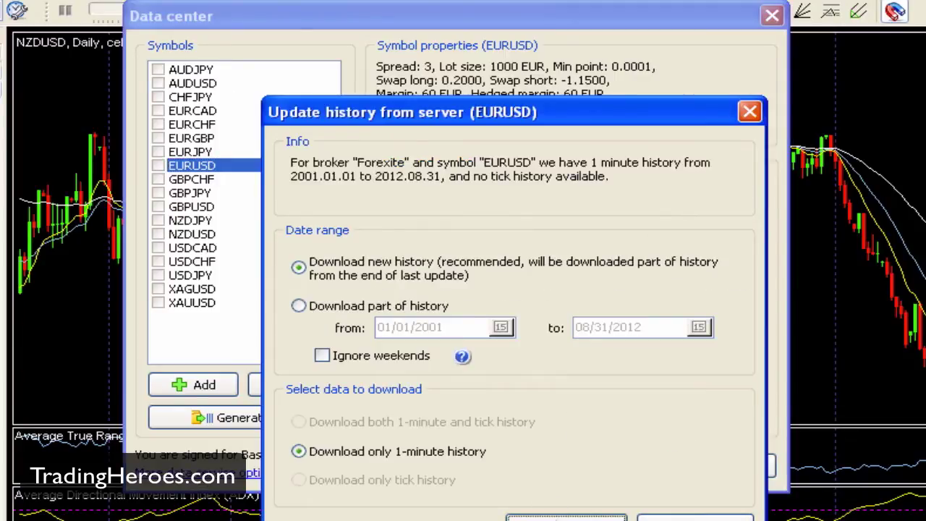
{"action": "key", "text": "Return"}
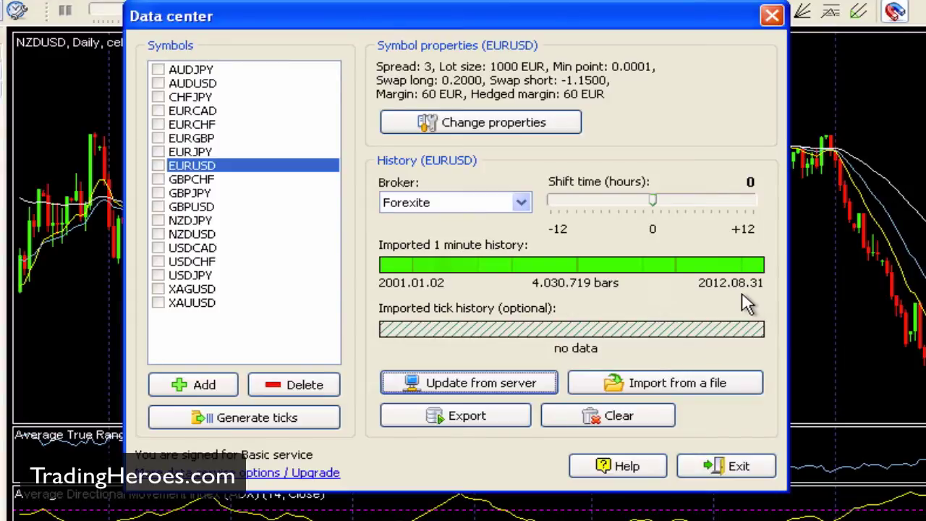
{"action": "left_click", "coordinate": [699, 388]}
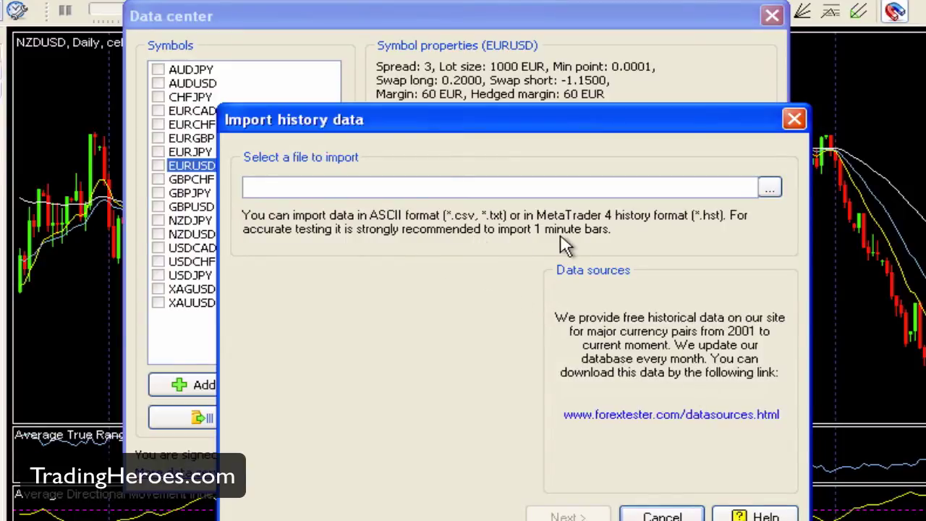
Cancel the file import and tick EURUSD in the Symbols list
{"action": "left_click", "coordinate": [663, 515]}
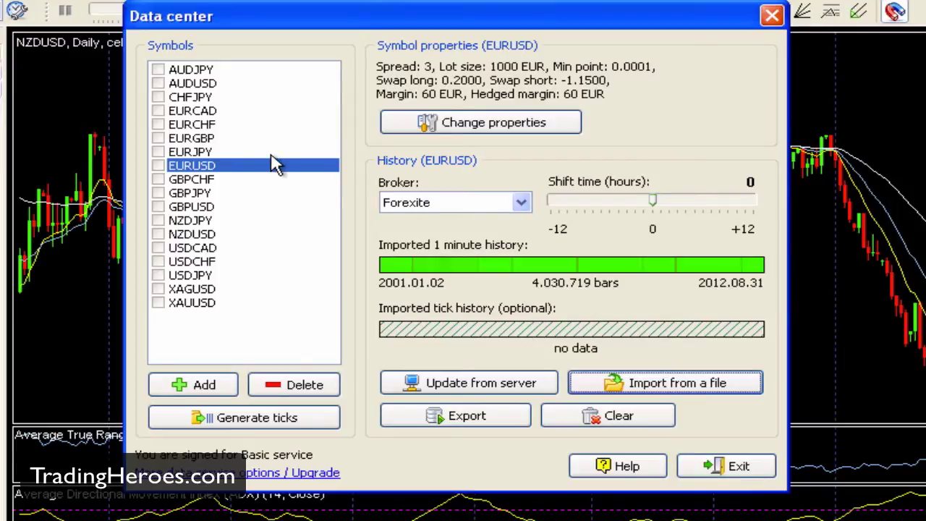
{"action": "left_click", "coordinate": [158, 166]}
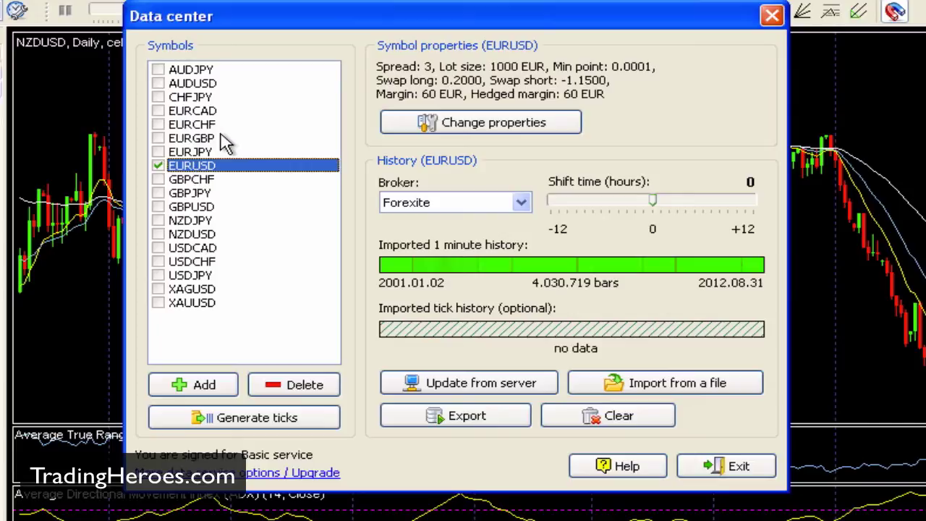
Inspect AUDJPY's properties and history, leaving it unticked so only EURUSD is selected
{"action": "left_click", "coordinate": [160, 70]}
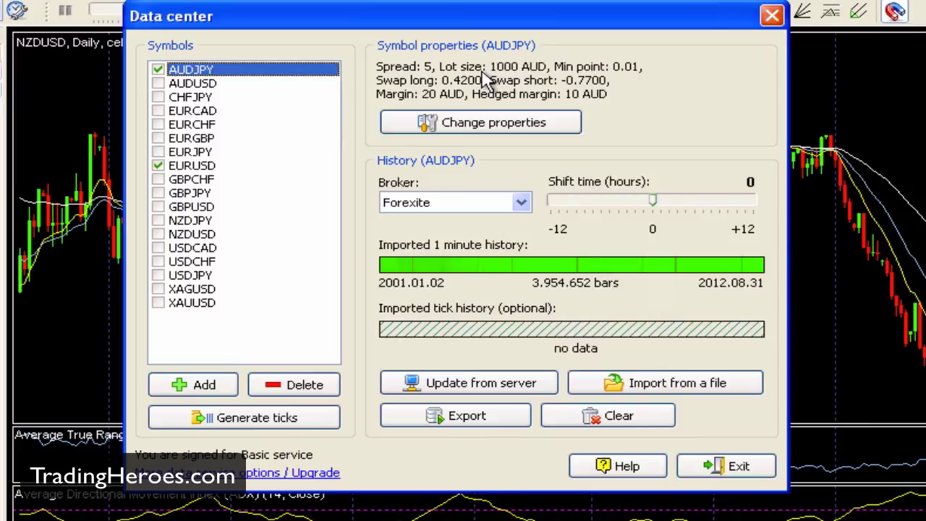
{"action": "left_click", "coordinate": [159, 70]}
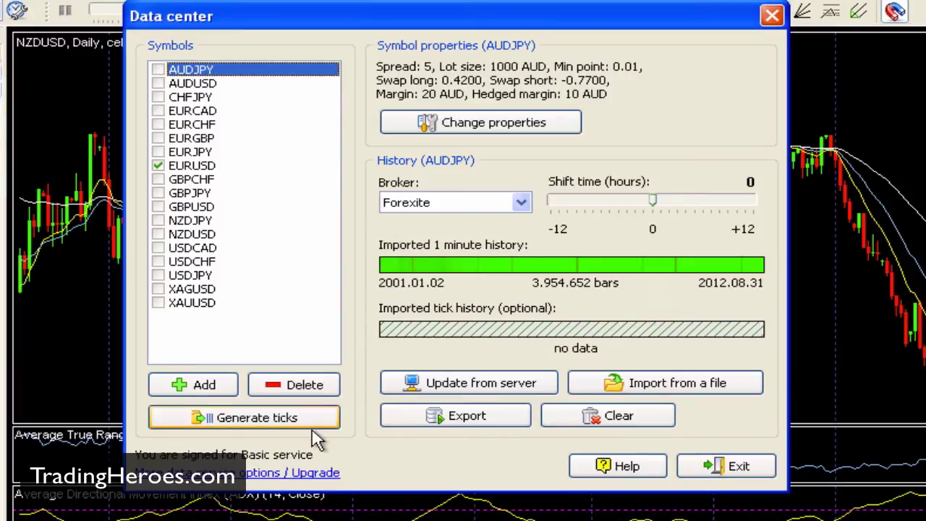
Generate EURUSD tick data by Open/High/Low/Close points and close the Data center
{"action": "left_click", "coordinate": [309, 394]}
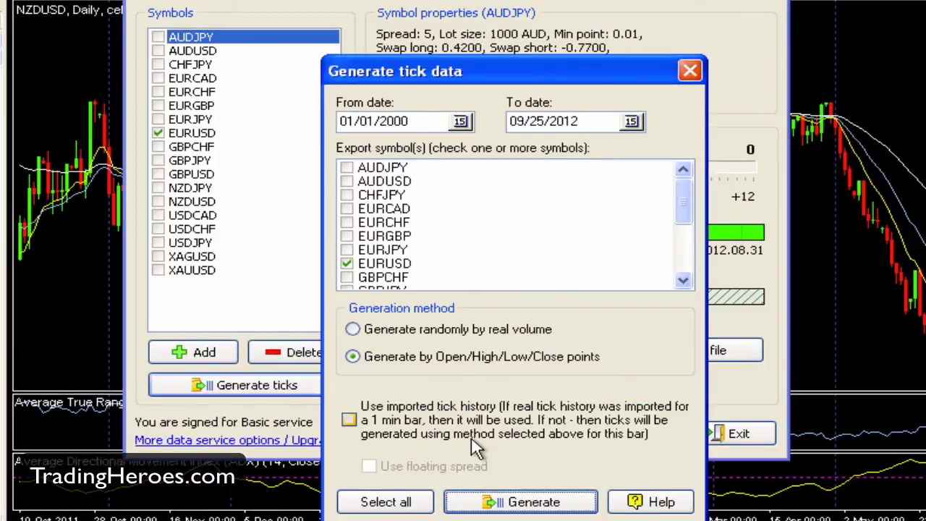
{"action": "left_click", "coordinate": [544, 511]}
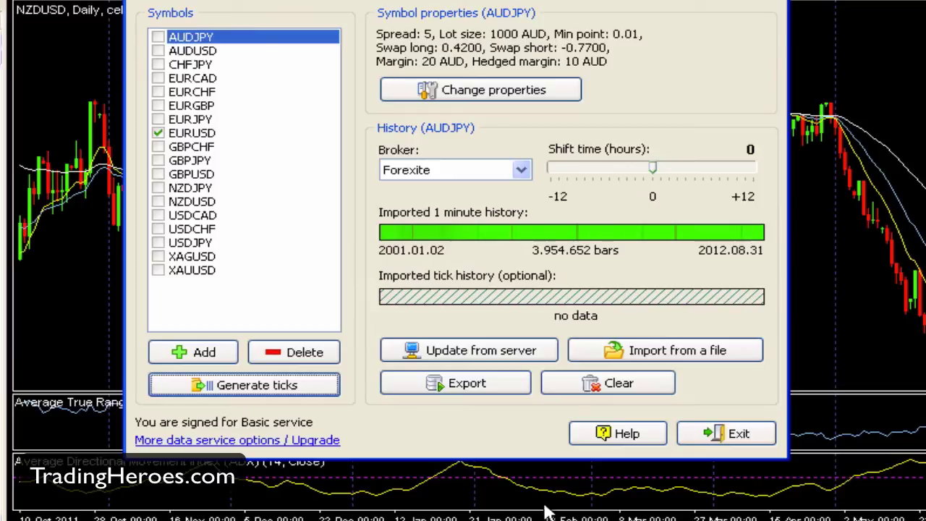
{"action": "left_click", "coordinate": [744, 435]}
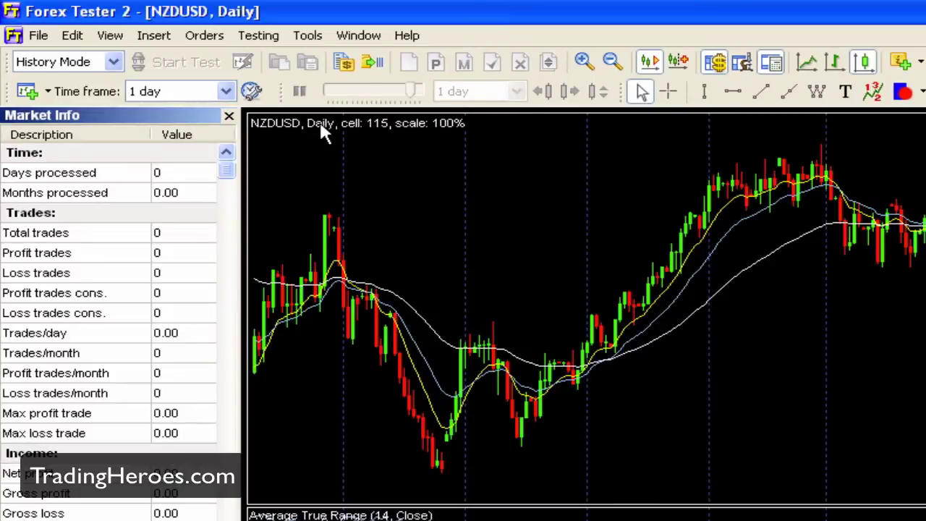
Switch to Testing Mode and open two EURUSD one-minute charts
{"action": "left_click", "coordinate": [112, 63]}
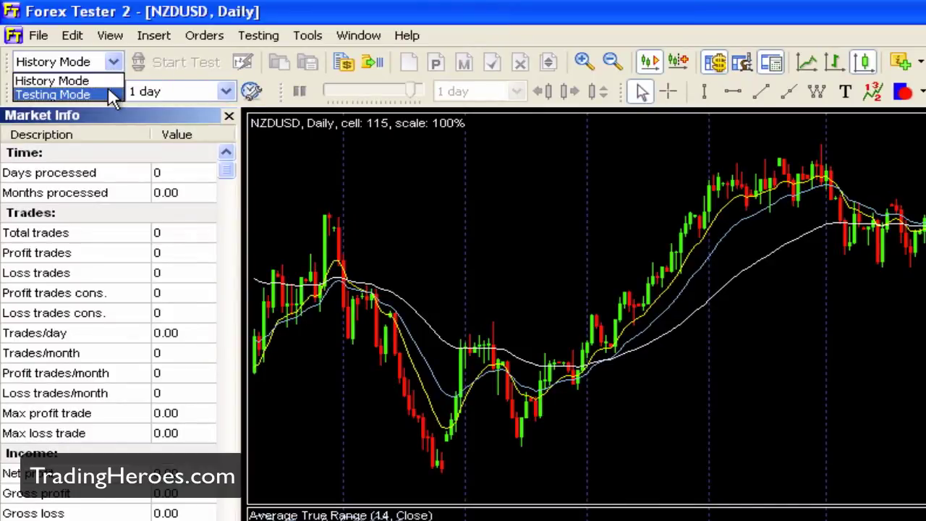
{"action": "left_click", "coordinate": [109, 93]}
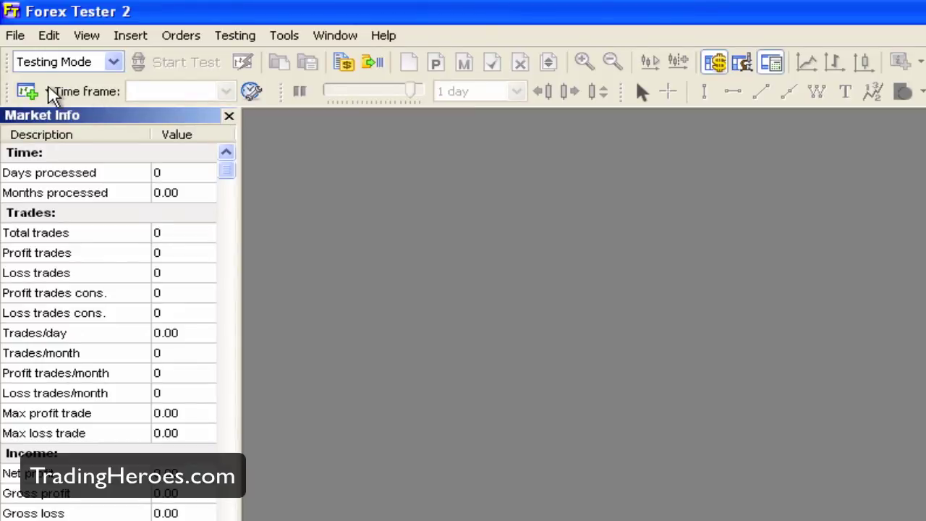
{"action": "left_click", "coordinate": [42, 91]}
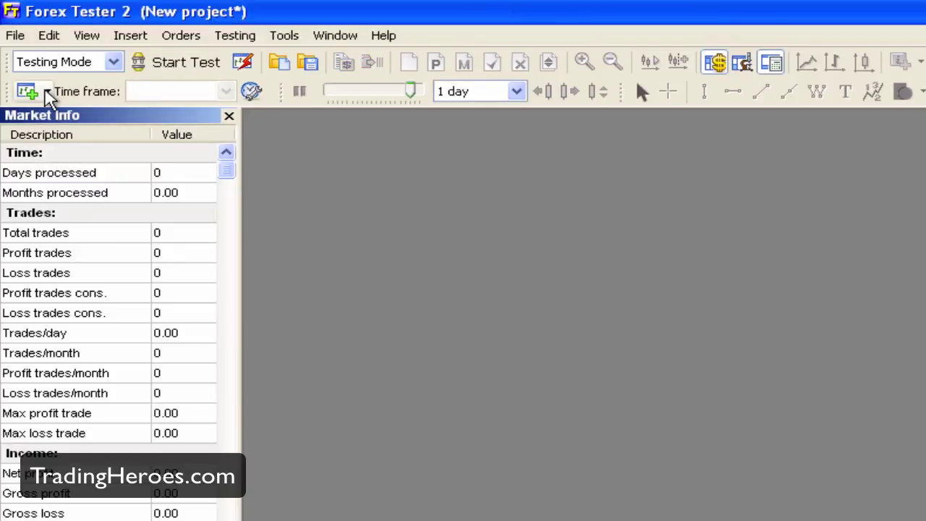
{"action": "left_click", "coordinate": [46, 94]}
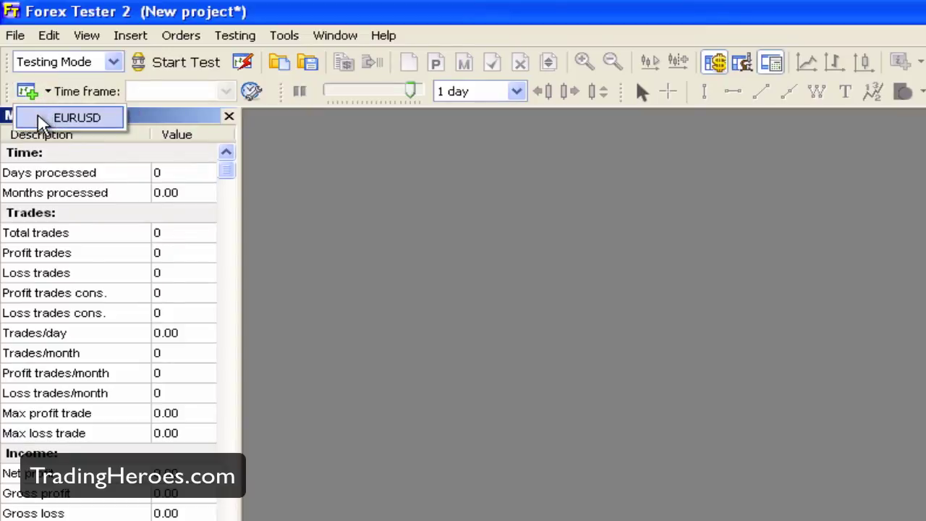
{"action": "left_click", "coordinate": [72, 118]}
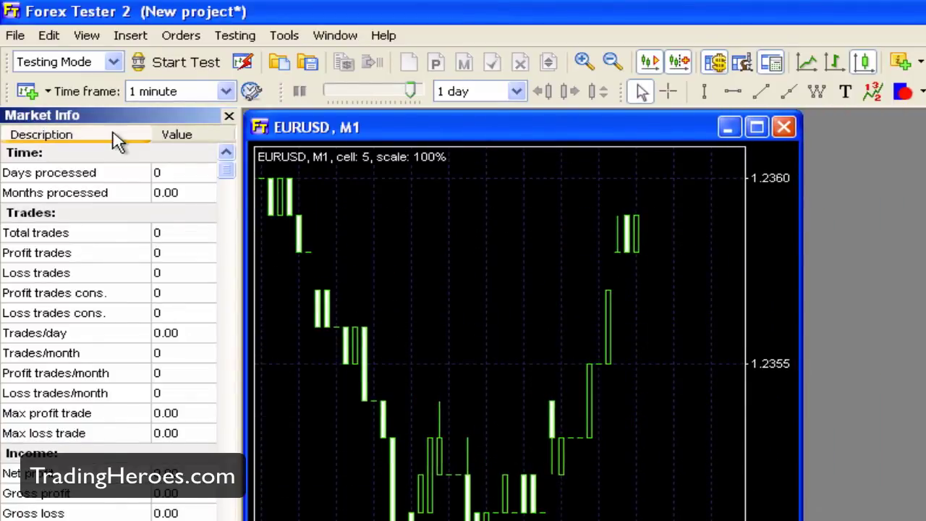
{"action": "left_click", "coordinate": [48, 91]}
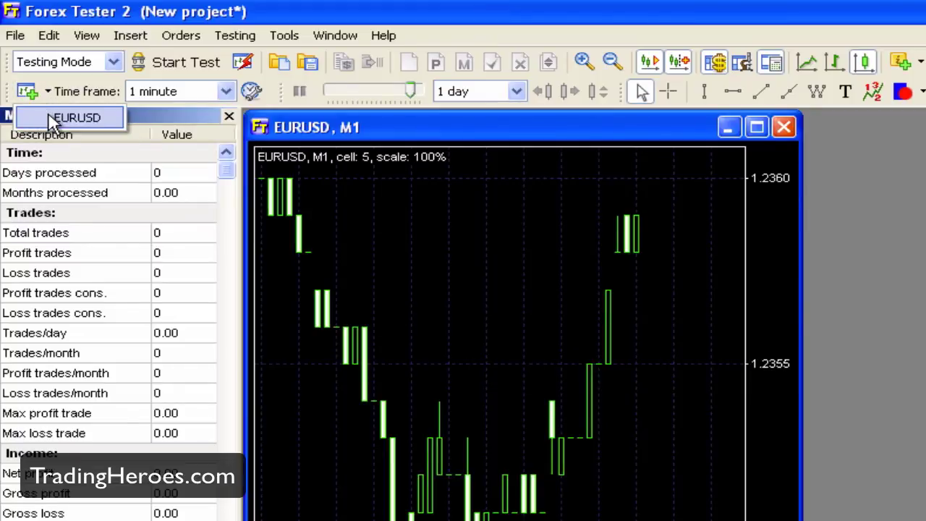
{"action": "left_click", "coordinate": [50, 117]}
Arrange the two EURUSD charts side by side and set the left one to Daily
{"action": "left_click_drag", "start_coordinate": [460, 152], "coordinate": [438, 103]}
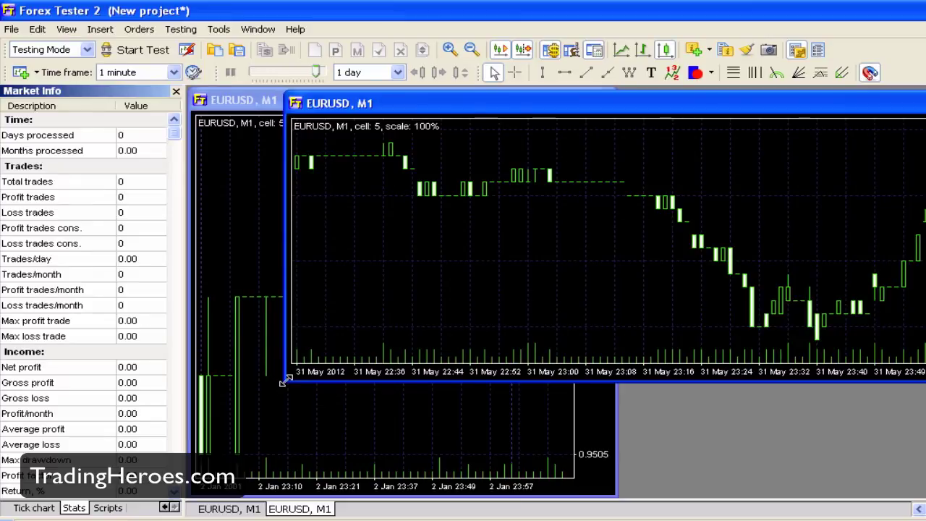
{"action": "left_click_drag", "start_coordinate": [286, 380], "coordinate": [619, 492]}
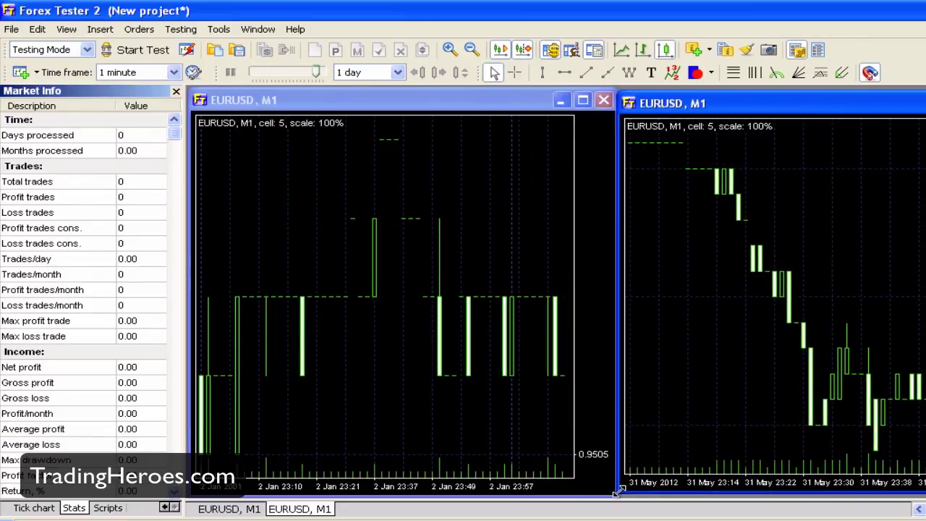
{"action": "left_click", "coordinate": [288, 182]}
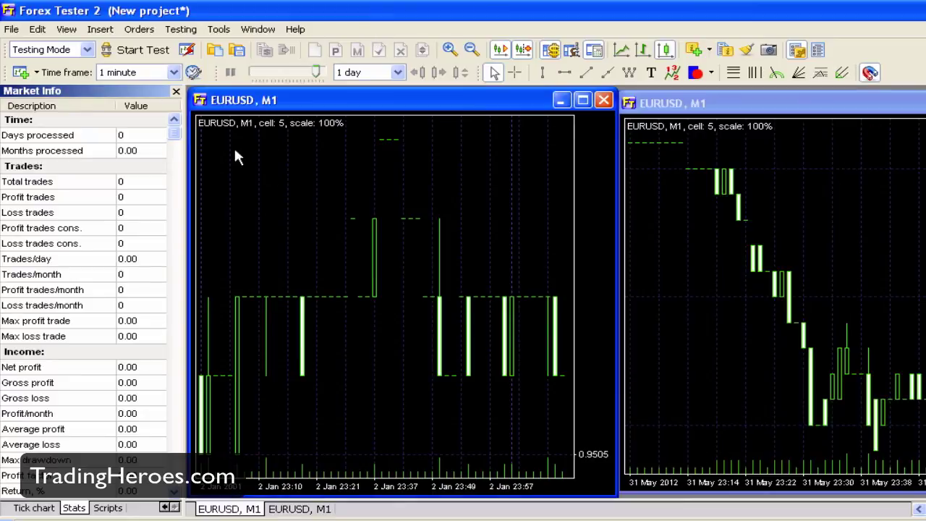
{"action": "left_click", "coordinate": [174, 73]}
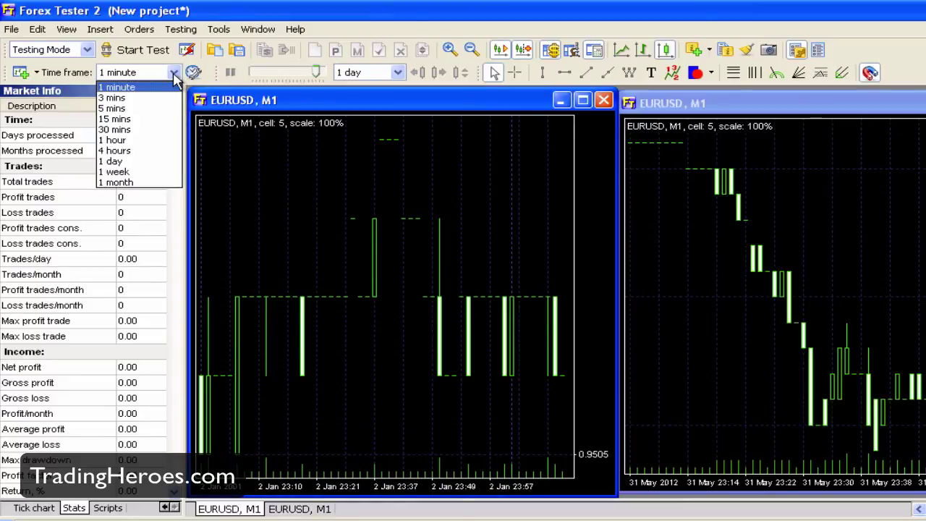
{"action": "left_click", "coordinate": [165, 161]}
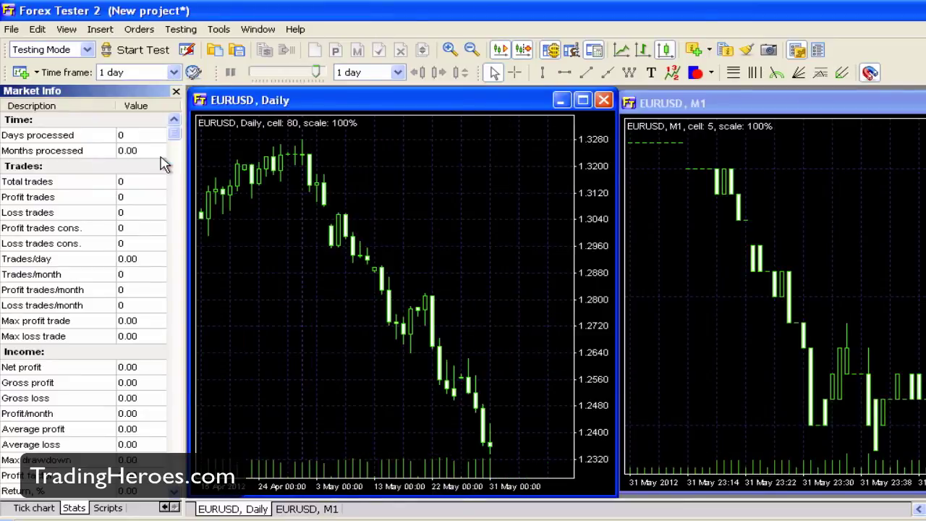
Set the right EURUSD chart to 15-minute bars, and cancel starting the test
{"action": "left_click", "coordinate": [765, 212]}
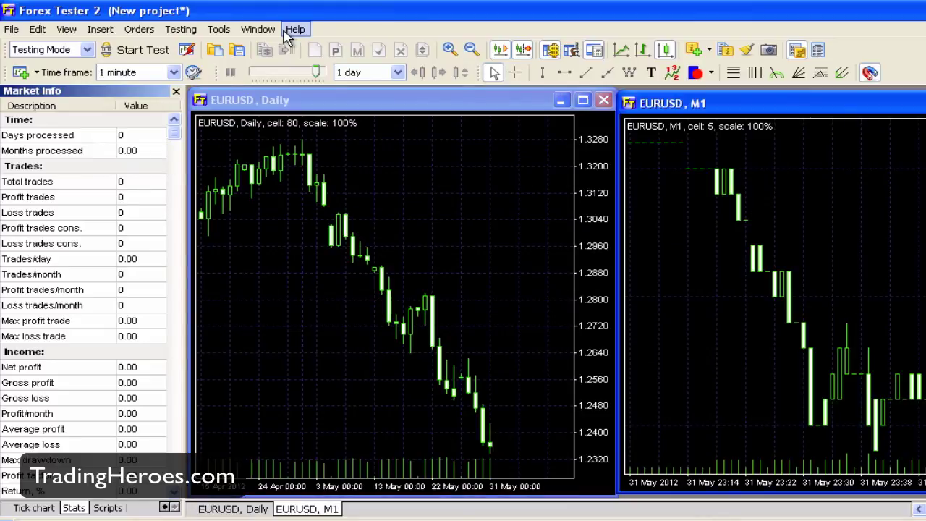
{"action": "left_click", "coordinate": [173, 72]}
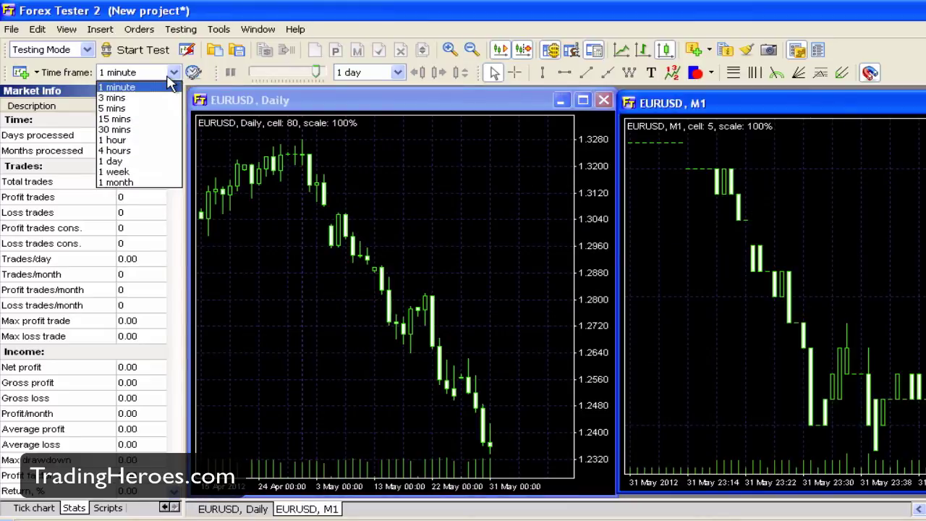
{"action": "left_click", "coordinate": [154, 117]}
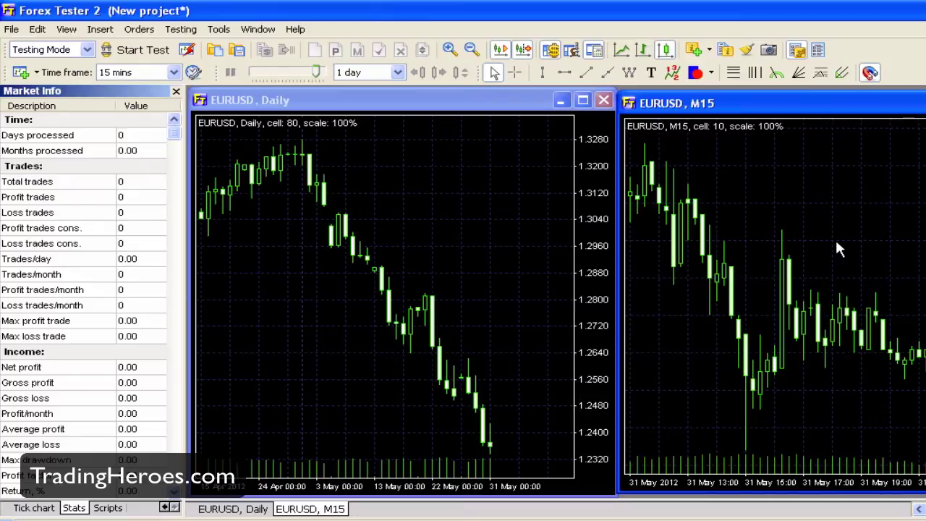
{"action": "left_click", "coordinate": [141, 52]}
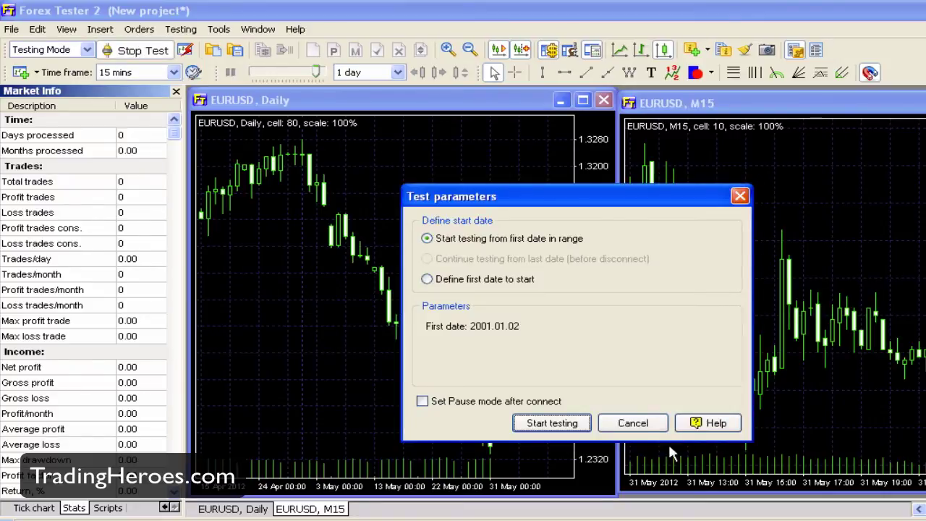
{"action": "left_click", "coordinate": [642, 427]}
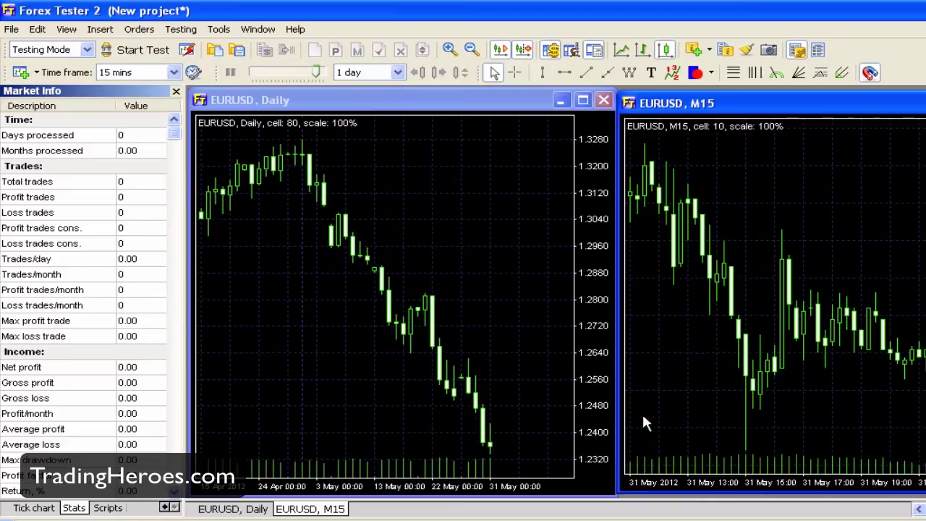
Add the Accelerator Oscillator (5, 34, 5, Simple SMA, Close) to the EURUSD M15 chart
{"action": "left_click", "coordinate": [699, 49]}
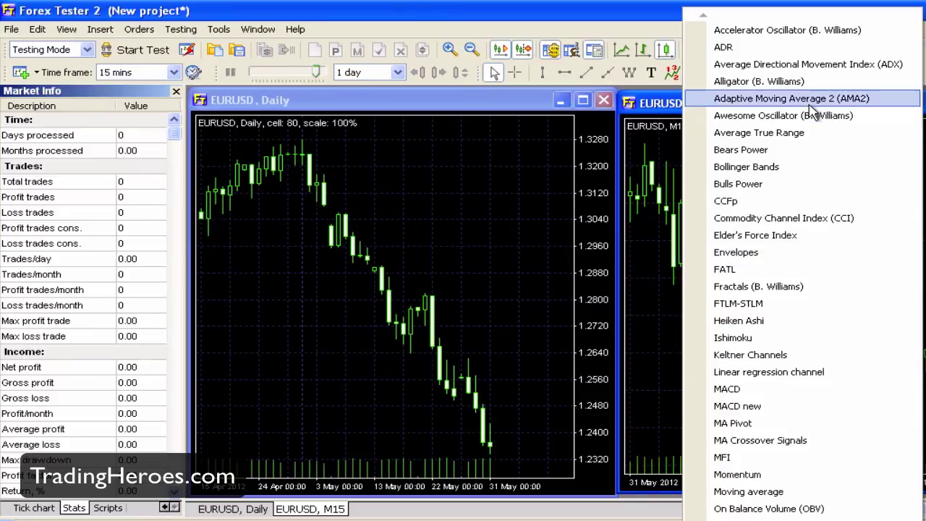
{"action": "left_click", "coordinate": [810, 32]}
{"action": "left_click", "coordinate": [500, 431]}
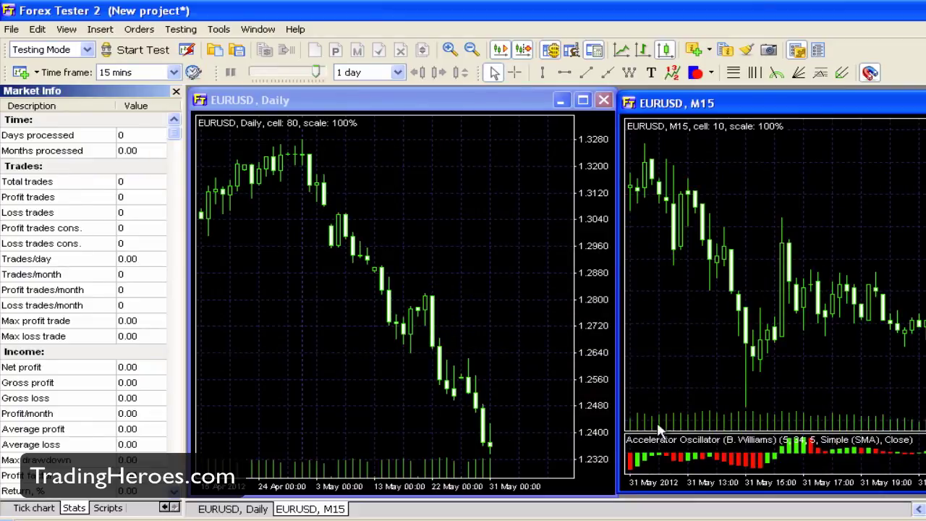
{"action": "mouse_move", "coordinate": [831, 461]}
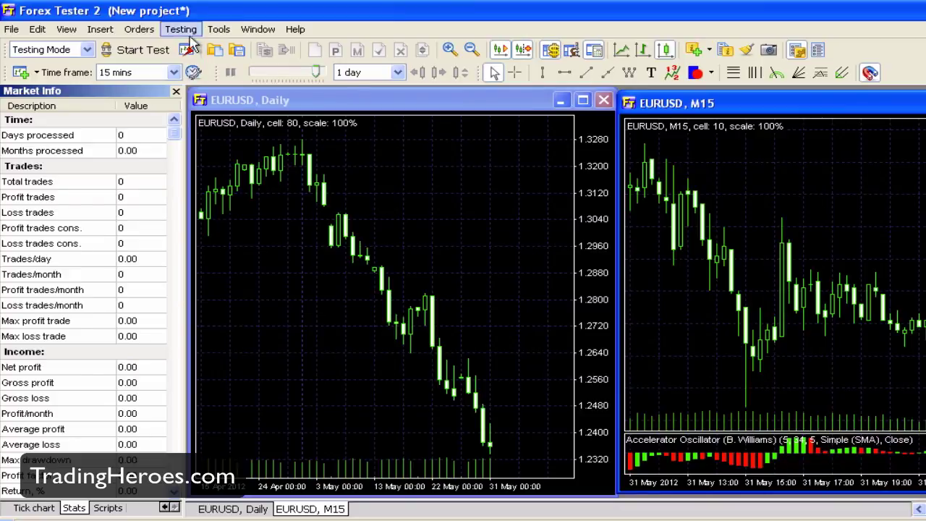
Start testing from 2001.01.02 without saving the project
{"action": "left_click", "coordinate": [157, 49]}
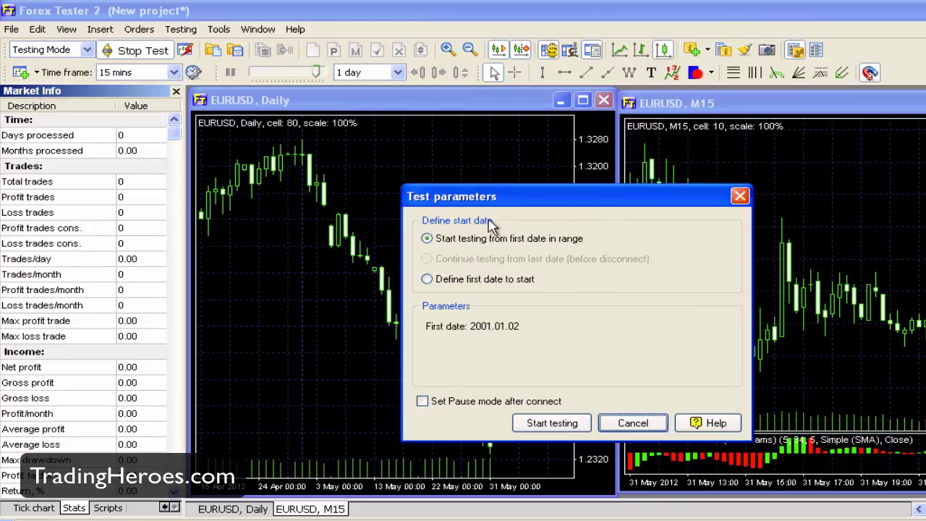
{"action": "left_click", "coordinate": [534, 424]}
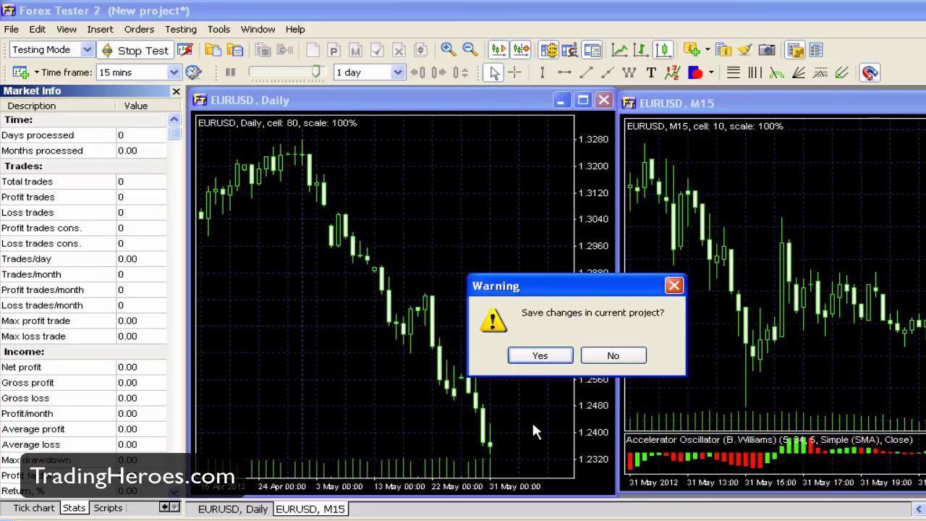
{"action": "left_click", "coordinate": [586, 354]}
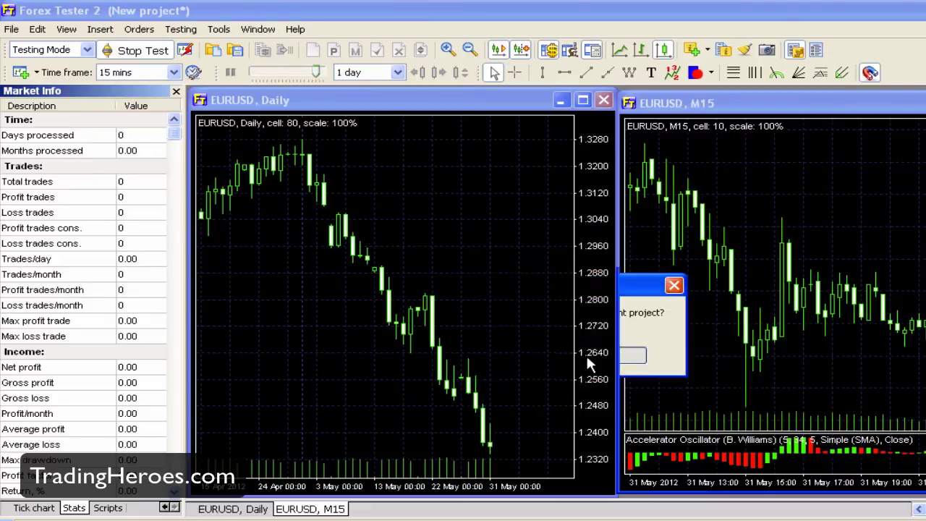